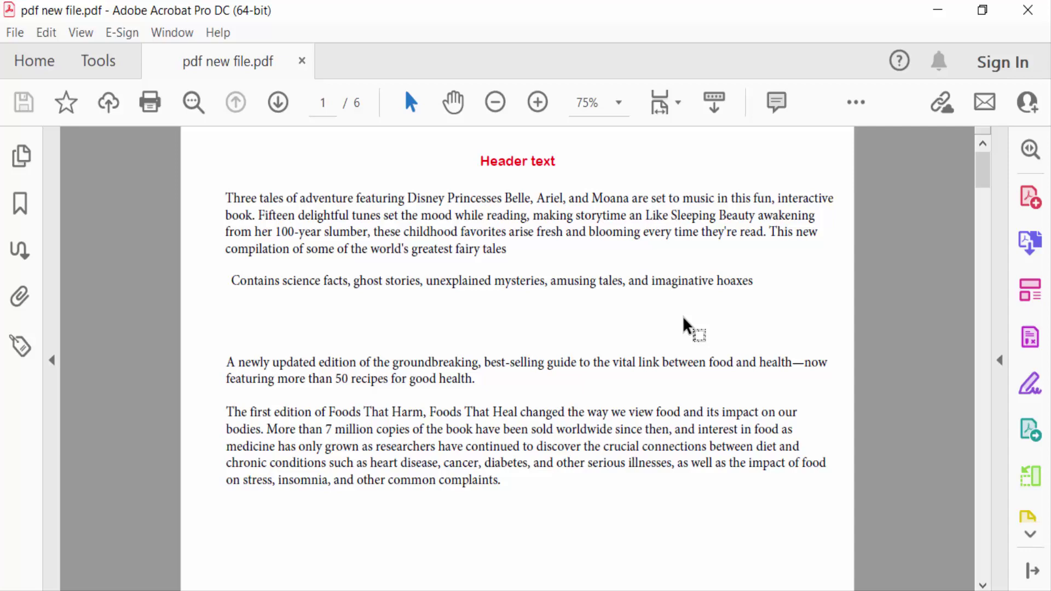
{"action": "scroll", "coordinate": [646, 403], "scroll_direction": "down", "scroll_amount": 1}
{"action": "scroll", "coordinate": [646, 403], "scroll_direction": "down", "scroll_amount": 4}
{"action": "scroll", "coordinate": [645, 410], "scroll_direction": "up", "scroll_amount": 5}
{"action": "scroll", "coordinate": [646, 410], "scroll_direction": "down", "scroll_amount": 3}
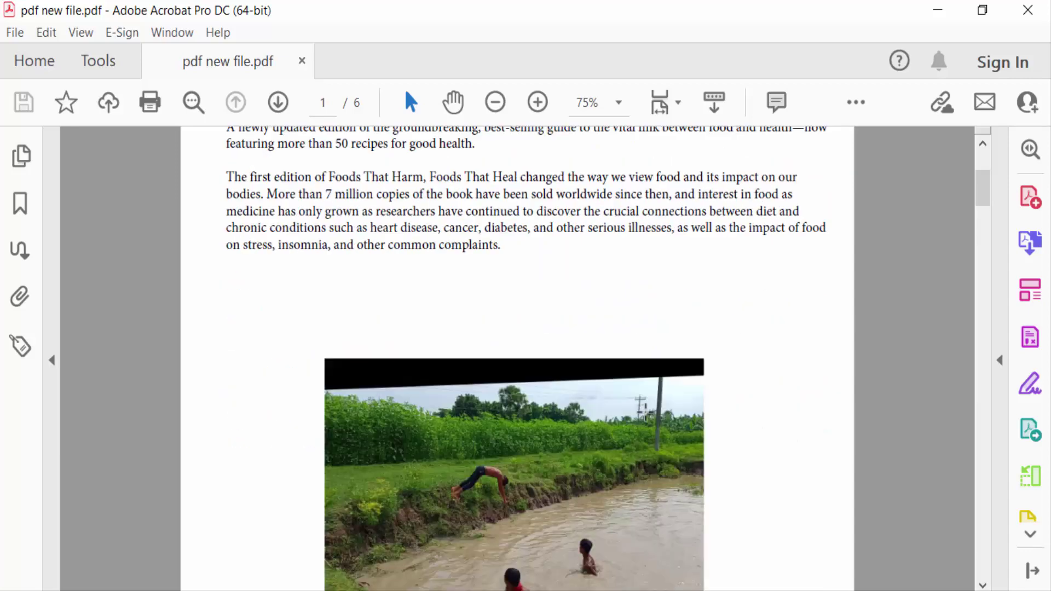
{"action": "scroll", "coordinate": [649, 421], "scroll_direction": "down", "scroll_amount": 3}
{"action": "scroll", "coordinate": [641, 422], "scroll_direction": "down", "scroll_amount": 3}
{"action": "scroll", "coordinate": [633, 431], "scroll_direction": "up", "scroll_amount": 5}
{"action": "scroll", "coordinate": [625, 439], "scroll_direction": "up", "scroll_amount": 5}
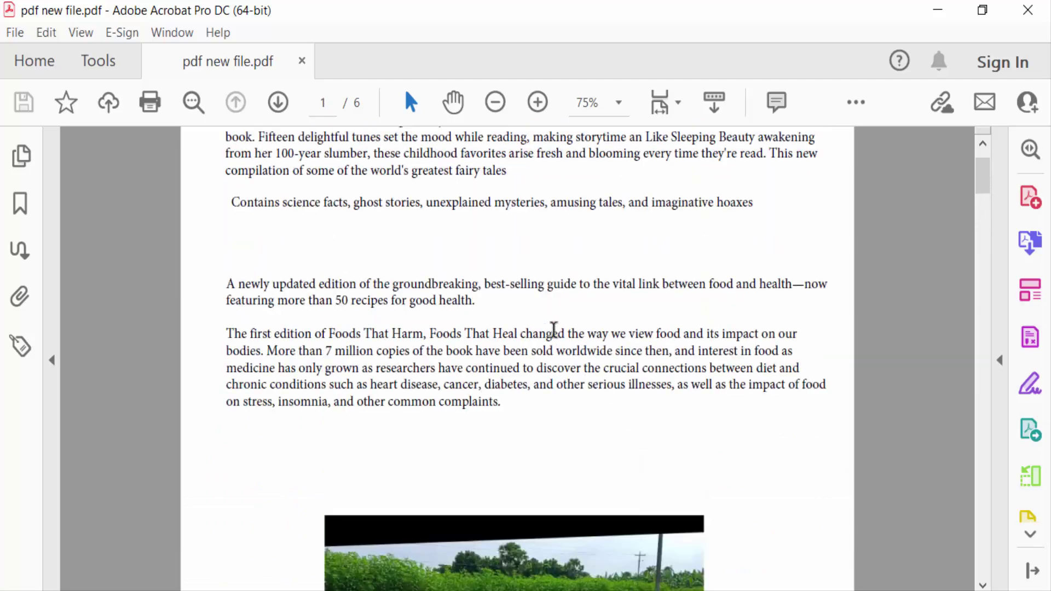
{"action": "scroll", "coordinate": [551, 331], "scroll_direction": "up", "scroll_amount": 2}
{"action": "scroll", "coordinate": [575, 328], "scroll_direction": "down", "scroll_amount": 2}
{"action": "scroll", "coordinate": [607, 458], "scroll_direction": "down", "scroll_amount": 5}
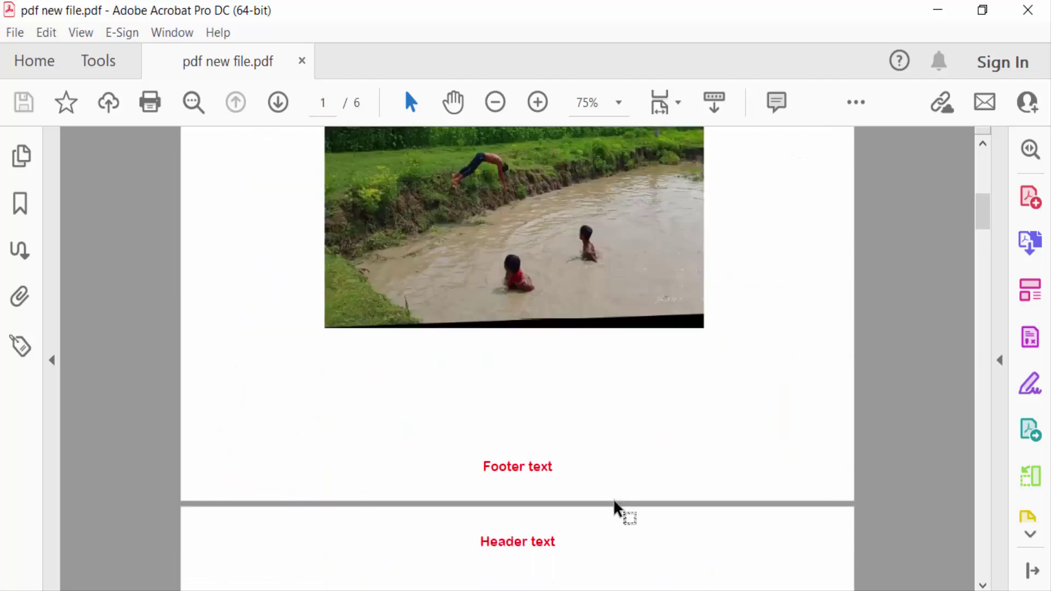
{"action": "scroll", "coordinate": [544, 535], "scroll_direction": "down", "scroll_amount": 3}
{"action": "scroll", "coordinate": [541, 534], "scroll_direction": "down", "scroll_amount": 5}
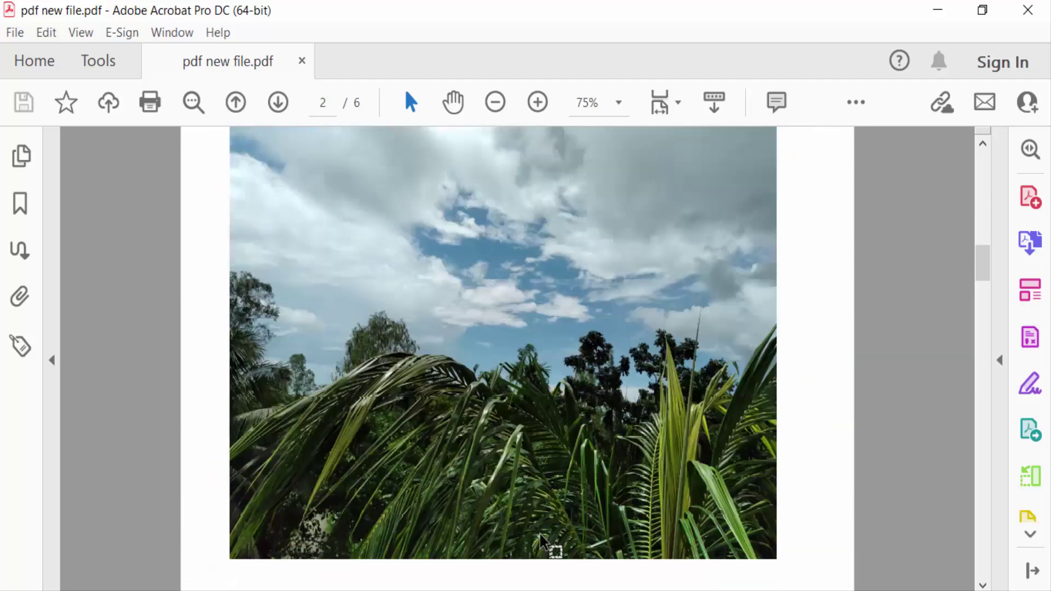
{"action": "scroll", "coordinate": [541, 534], "scroll_direction": "down", "scroll_amount": 3}
{"action": "scroll", "coordinate": [541, 507], "scroll_direction": "down", "scroll_amount": 3}
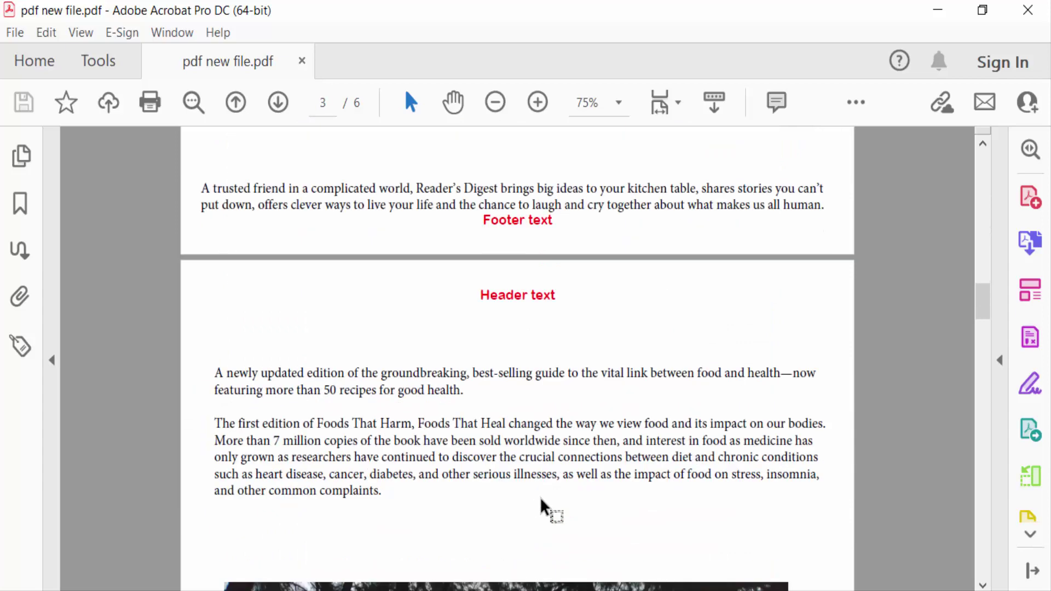
Show the page thumbnails and jump to pages 5 and 4 to review their red header and footer
{"action": "left_click", "coordinate": [21, 155]}
{"action": "scroll", "coordinate": [194, 428], "scroll_direction": "down", "scroll_amount": 3}
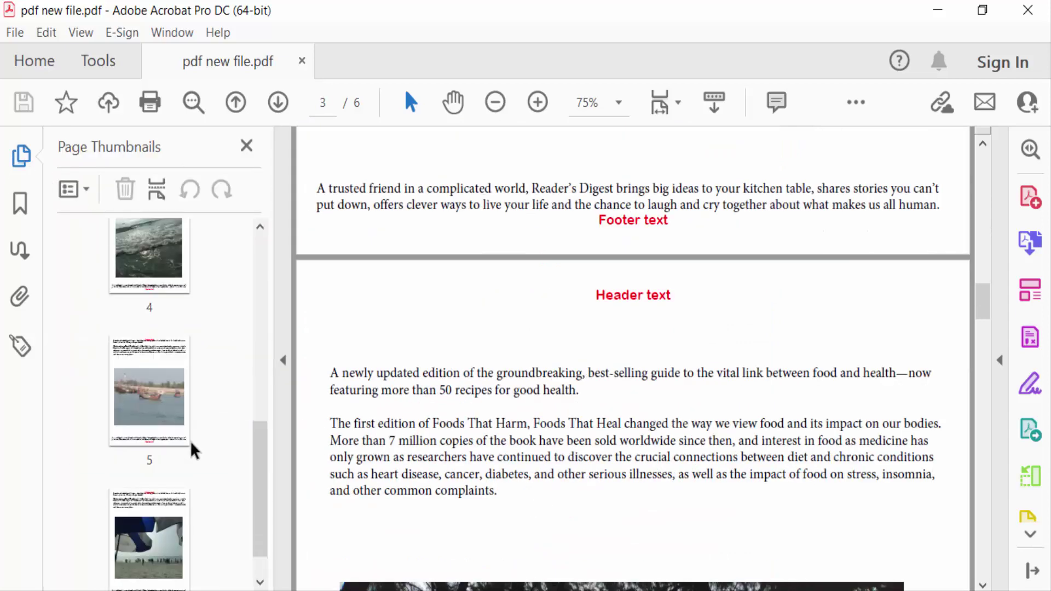
{"action": "left_click", "coordinate": [160, 426]}
{"action": "left_click", "coordinate": [141, 280]}
{"action": "scroll", "coordinate": [427, 367], "scroll_direction": "down", "scroll_amount": 1}
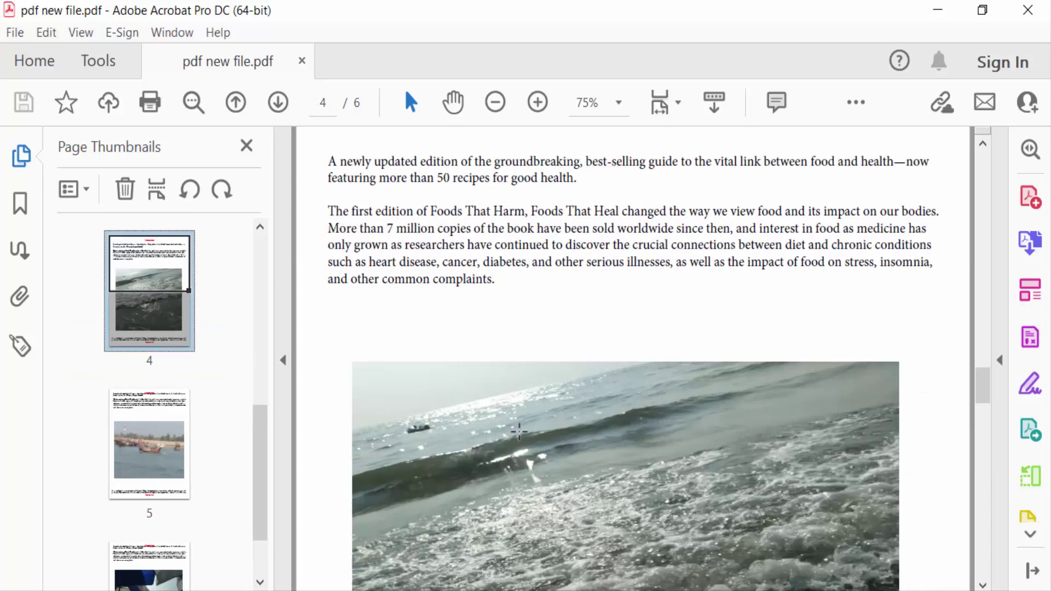
{"action": "scroll", "coordinate": [427, 367], "scroll_direction": "down", "scroll_amount": 4}
{"action": "scroll", "coordinate": [401, 425], "scroll_direction": "up", "scroll_amount": 8}
{"action": "scroll", "coordinate": [401, 424], "scroll_direction": "up", "scroll_amount": 4}
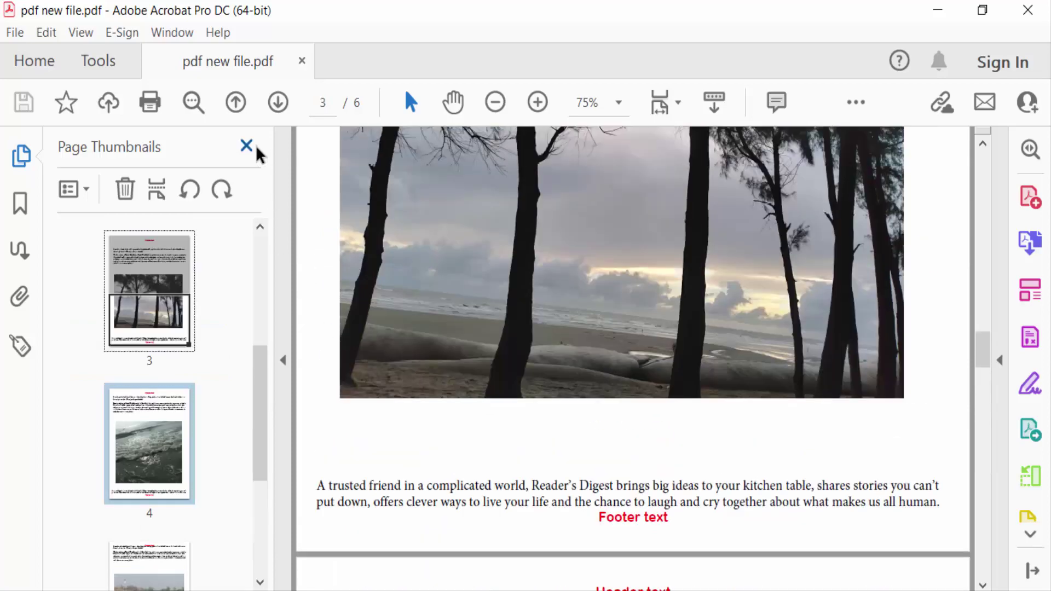
Hide the thumbnails and permanently remove the header and footer through Edit PDF's Header & Footer options
{"action": "left_click", "coordinate": [249, 146]}
{"action": "left_click", "coordinate": [94, 61]}
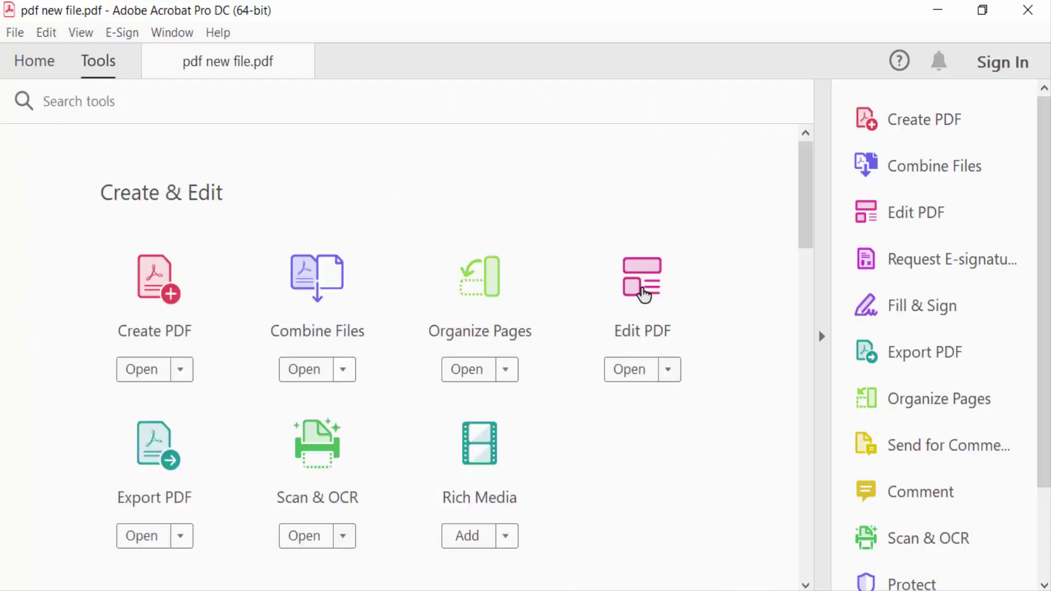
{"action": "left_click", "coordinate": [647, 325]}
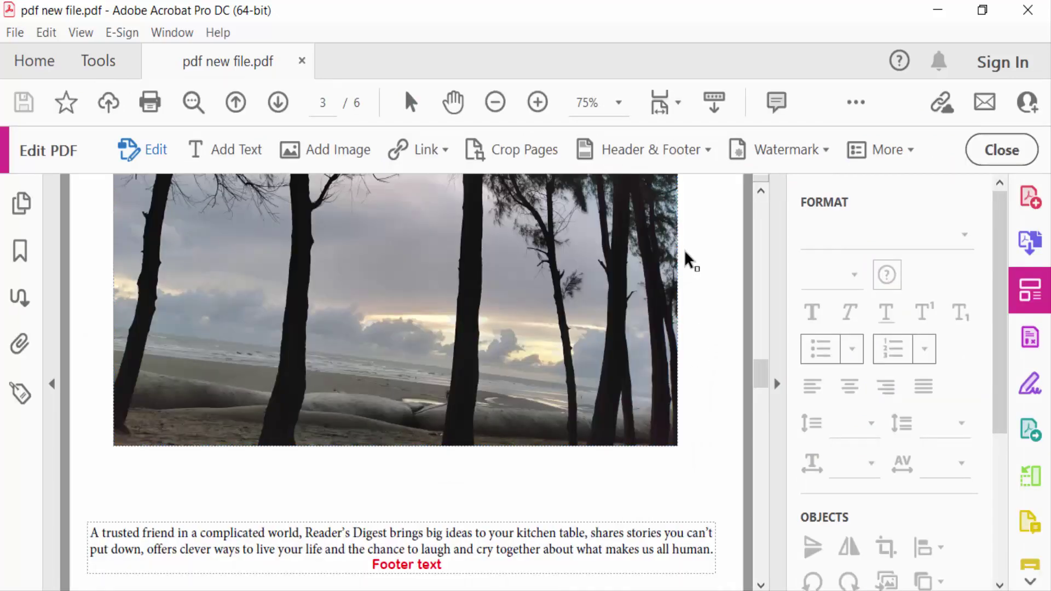
{"action": "left_click", "coordinate": [675, 153]}
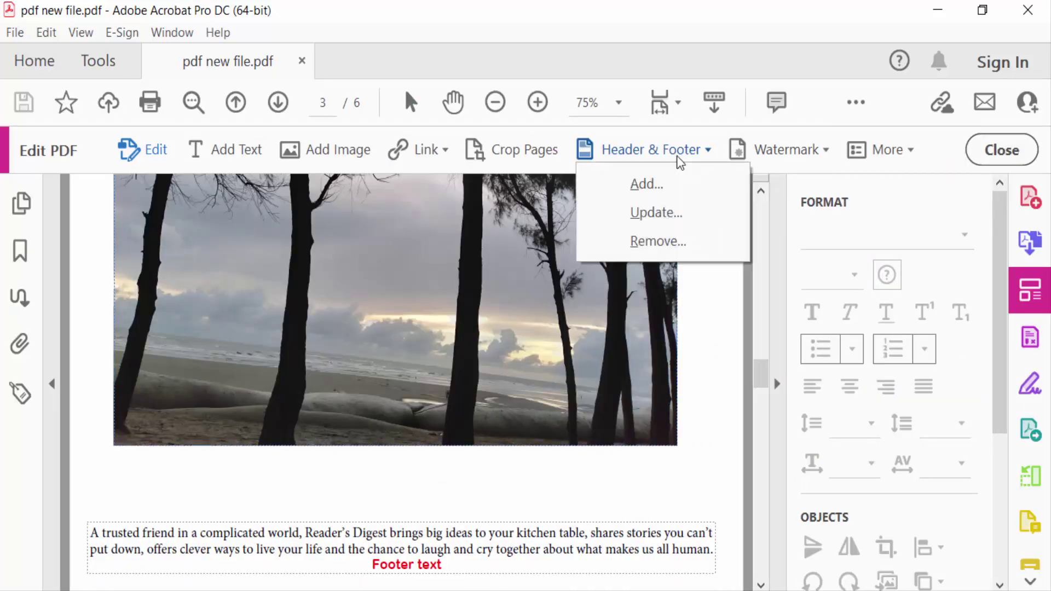
{"action": "left_click", "coordinate": [649, 242]}
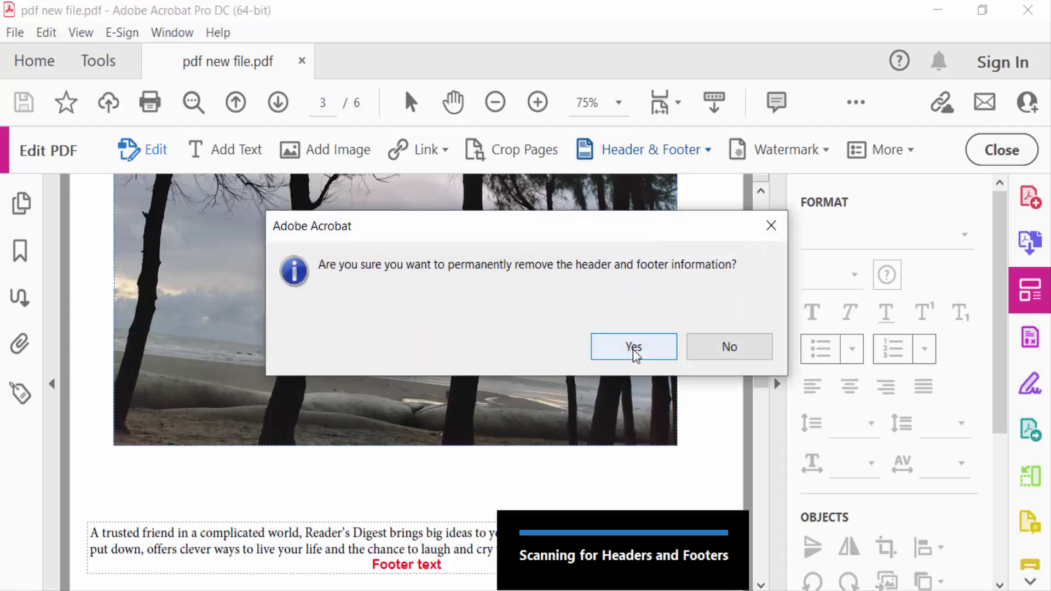
{"action": "left_click", "coordinate": [633, 350]}
{"action": "scroll", "coordinate": [464, 417], "scroll_direction": "up", "scroll_amount": 3}
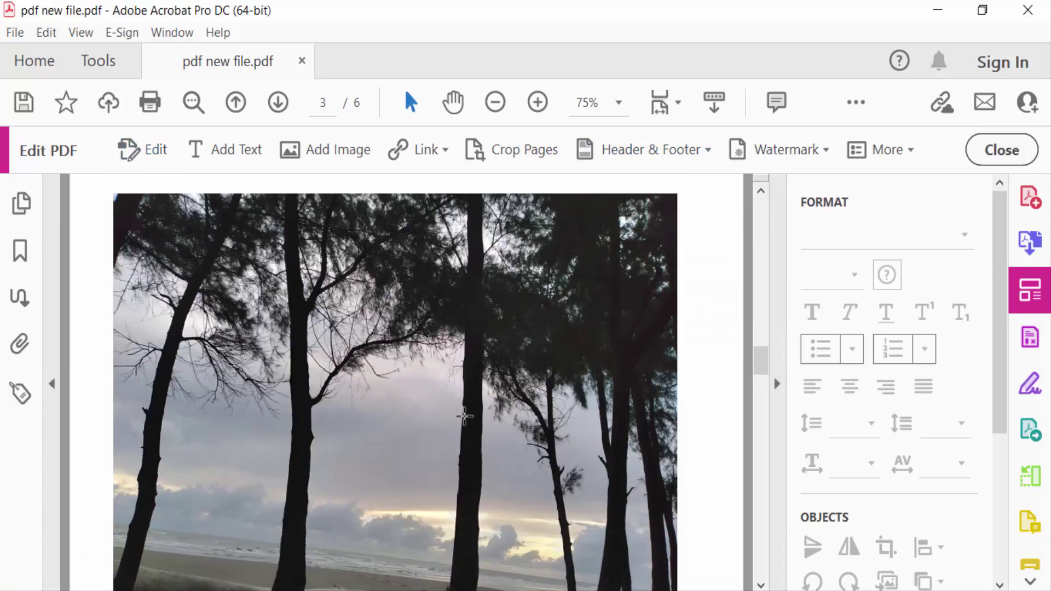
{"action": "scroll", "coordinate": [464, 417], "scroll_direction": "up", "scroll_amount": 5}
{"action": "scroll", "coordinate": [464, 416], "scroll_direction": "up", "scroll_amount": 5}
{"action": "scroll", "coordinate": [464, 417], "scroll_direction": "up", "scroll_amount": 5}
{"action": "scroll", "coordinate": [450, 423], "scroll_direction": "down", "scroll_amount": 10}
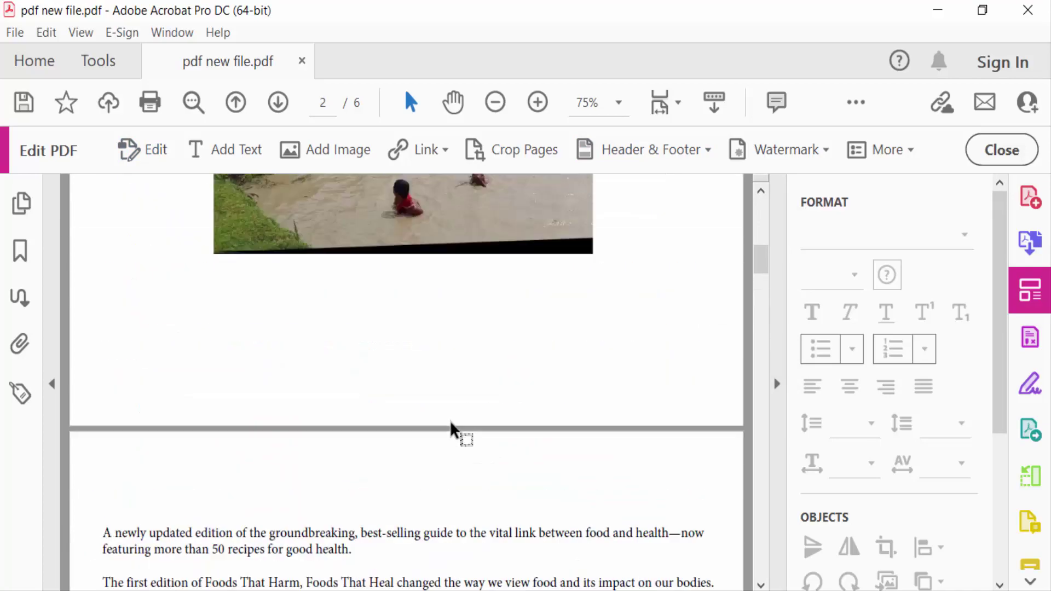
{"action": "scroll", "coordinate": [425, 437], "scroll_direction": "down", "scroll_amount": 5}
{"action": "scroll", "coordinate": [192, 359], "scroll_direction": "up", "scroll_amount": 5}
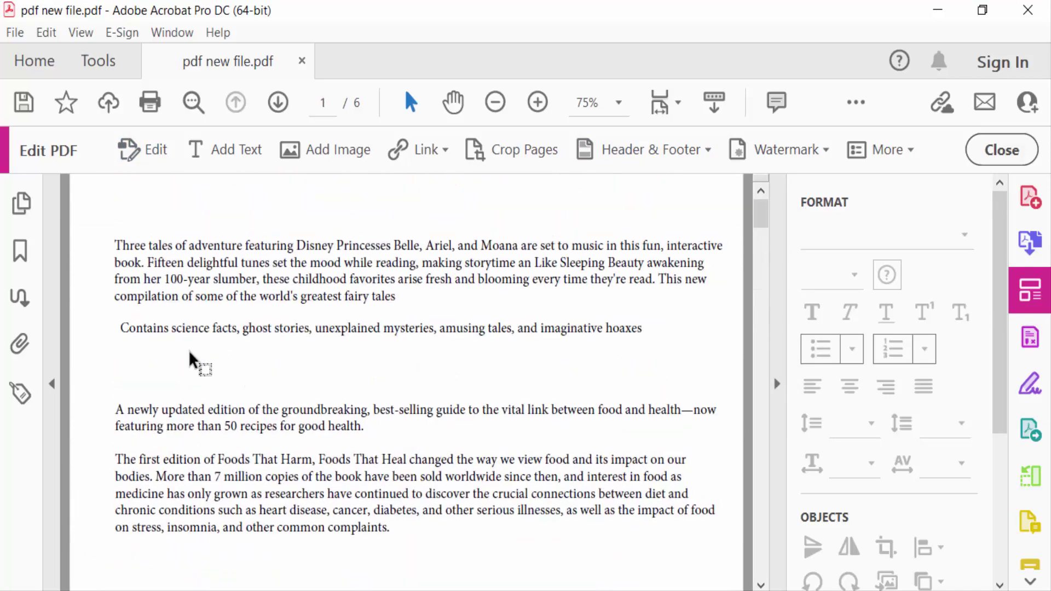
Confirm pages 1 and 3 no longer show header or footer text, then exit Edit PDF mode
{"action": "left_click", "coordinate": [20, 204]}
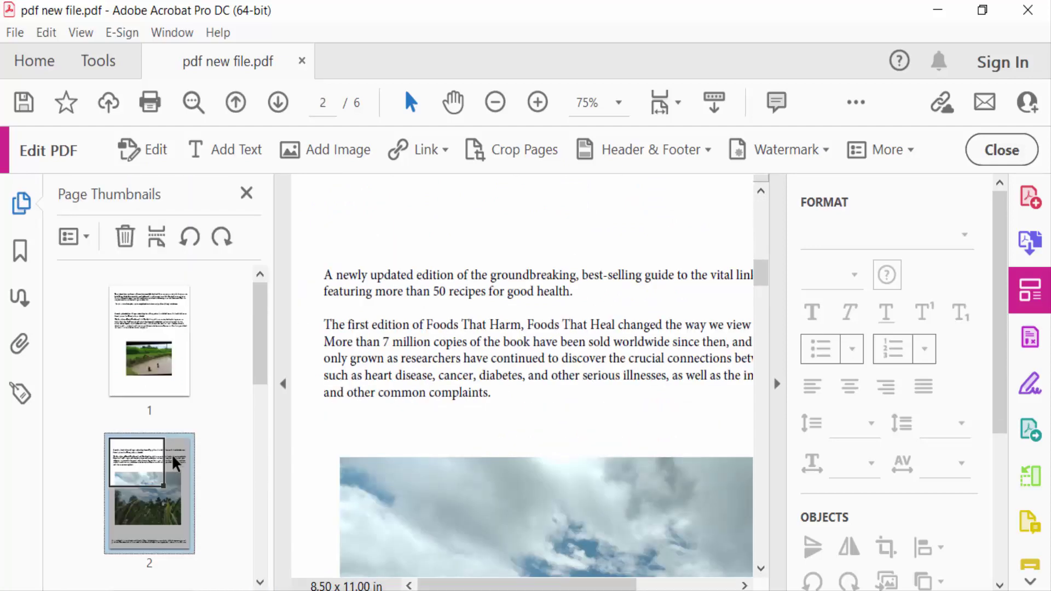
{"action": "left_click", "coordinate": [148, 351]}
{"action": "scroll", "coordinate": [153, 492], "scroll_direction": "down", "scroll_amount": 1}
{"action": "scroll", "coordinate": [153, 495], "scroll_direction": "down", "scroll_amount": 2}
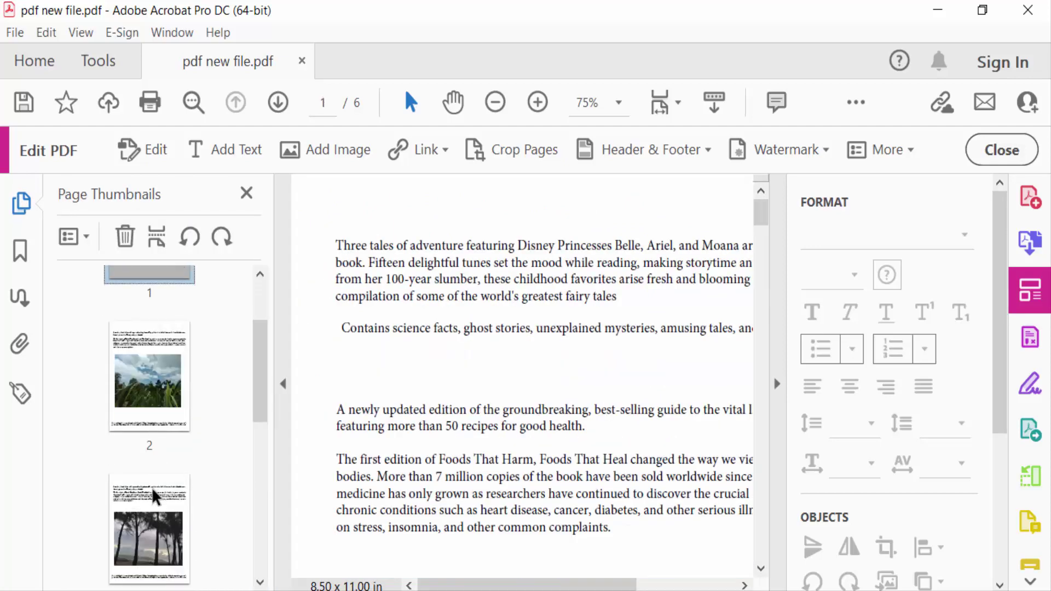
{"action": "left_click", "coordinate": [154, 494]}
{"action": "scroll", "coordinate": [351, 403], "scroll_direction": "up", "scroll_amount": 1}
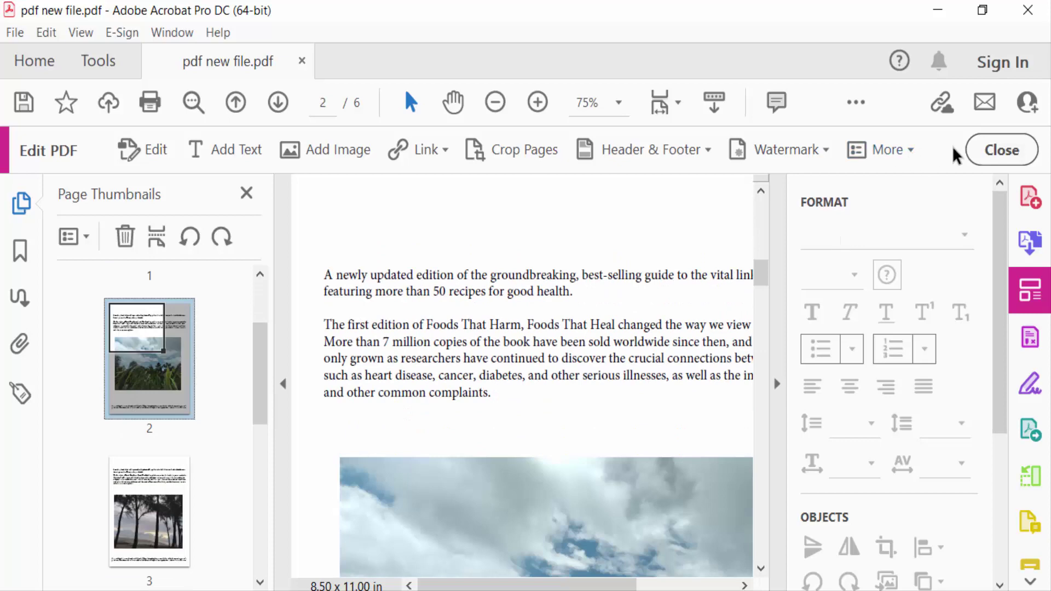
{"action": "left_click", "coordinate": [978, 161]}
Save the header- and footer-free PDF with File > Save
{"action": "left_click", "coordinate": [19, 33]}
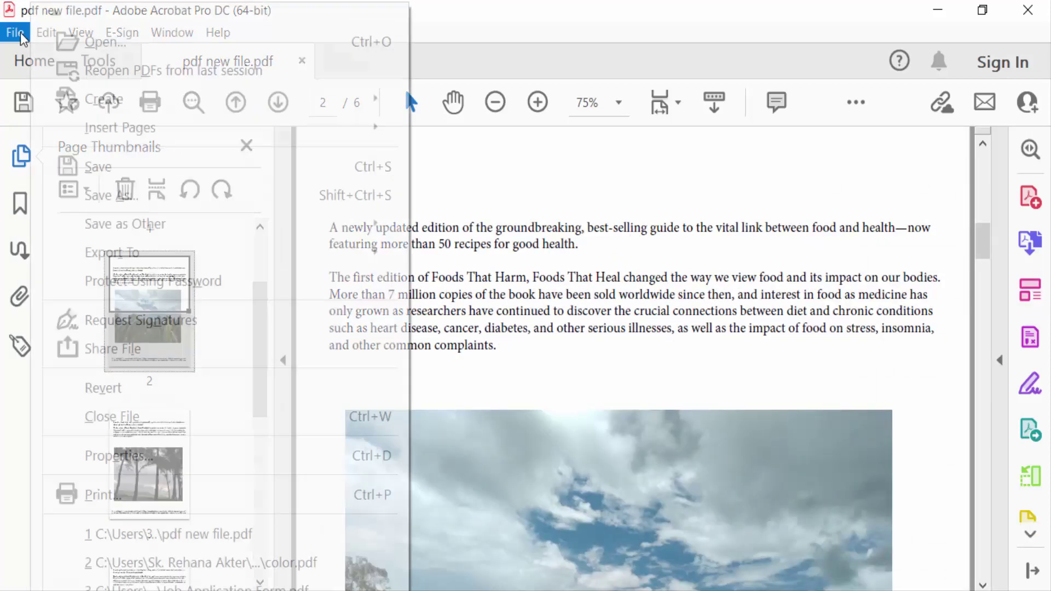
{"action": "left_click", "coordinate": [107, 166]}
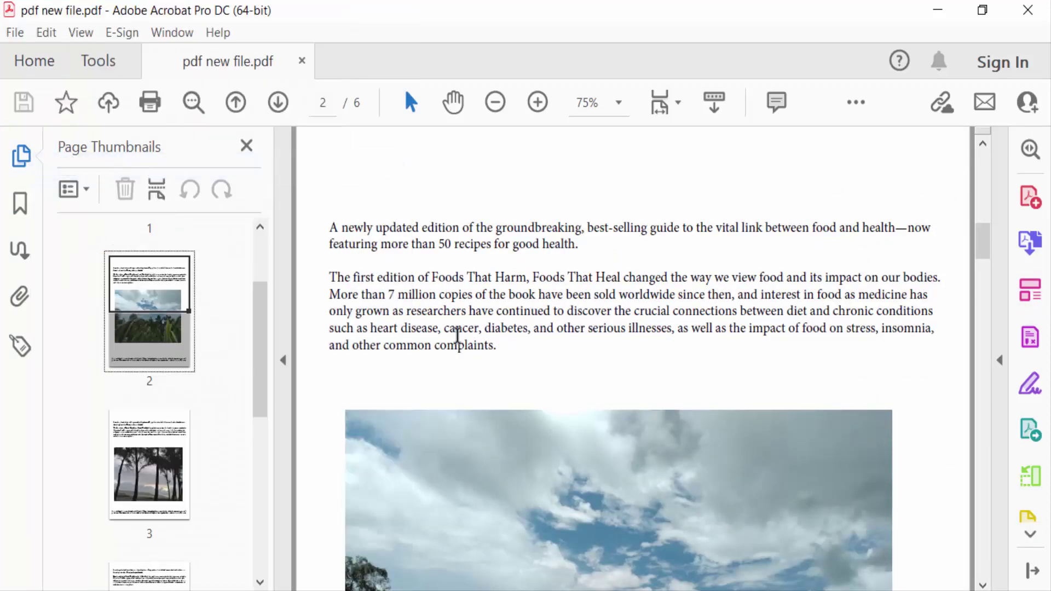